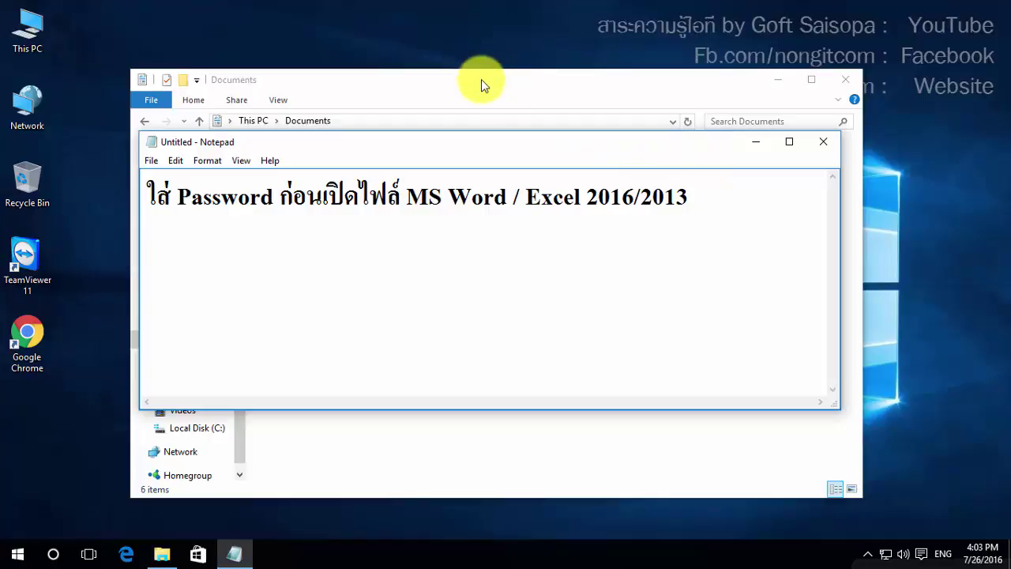
Reveal the Notepad note on password-protecting Word and Excel files, then open Documents in File Explorer
{"action": "left_click", "coordinate": [604, 89]}
{"action": "left_click", "coordinate": [773, 82]}
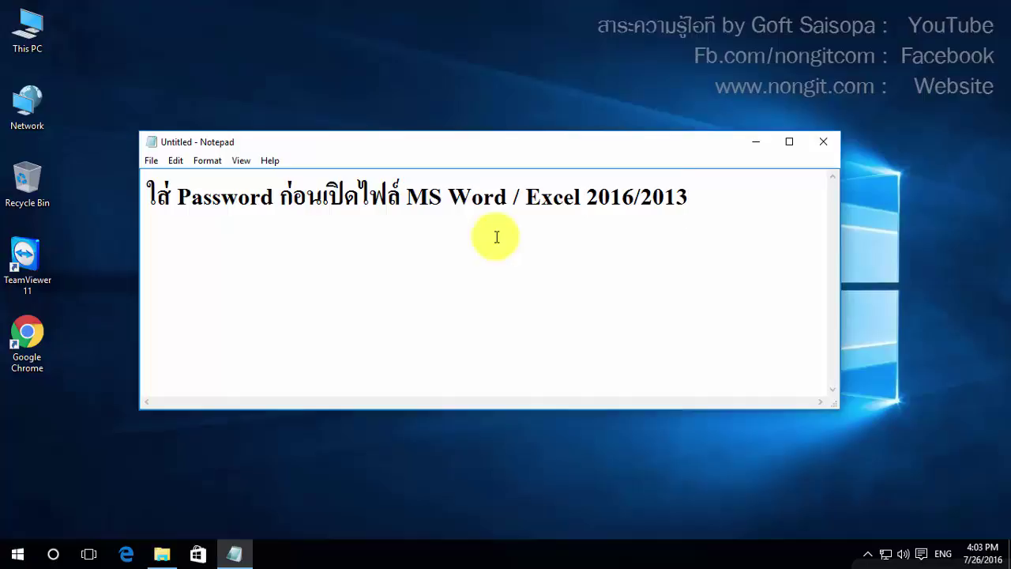
{"action": "left_click", "coordinate": [506, 317]}
{"action": "left_click", "coordinate": [379, 309]}
{"action": "left_click", "coordinate": [392, 286]}
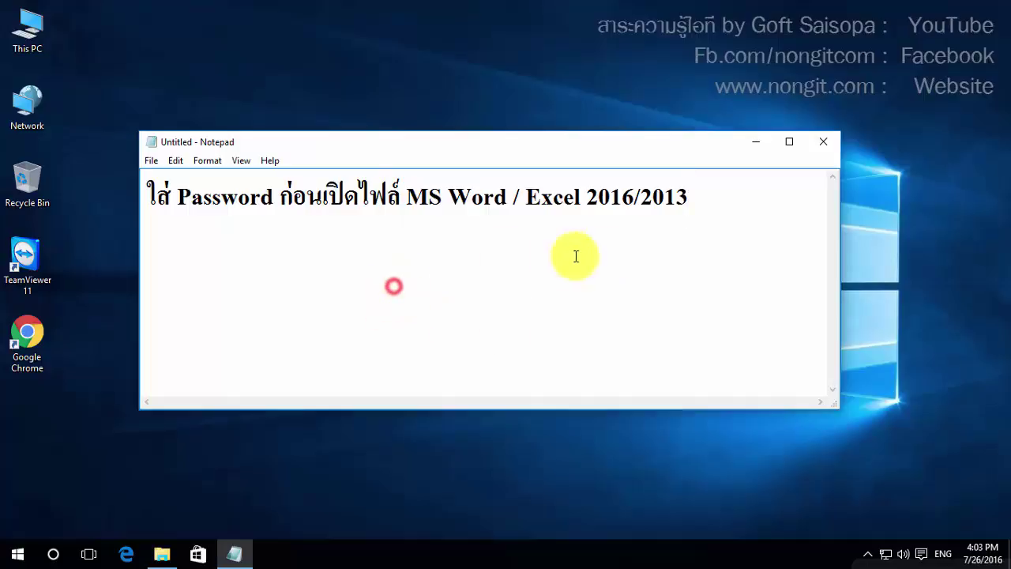
{"action": "left_click", "coordinate": [700, 246]}
{"action": "left_click", "coordinate": [600, 253]}
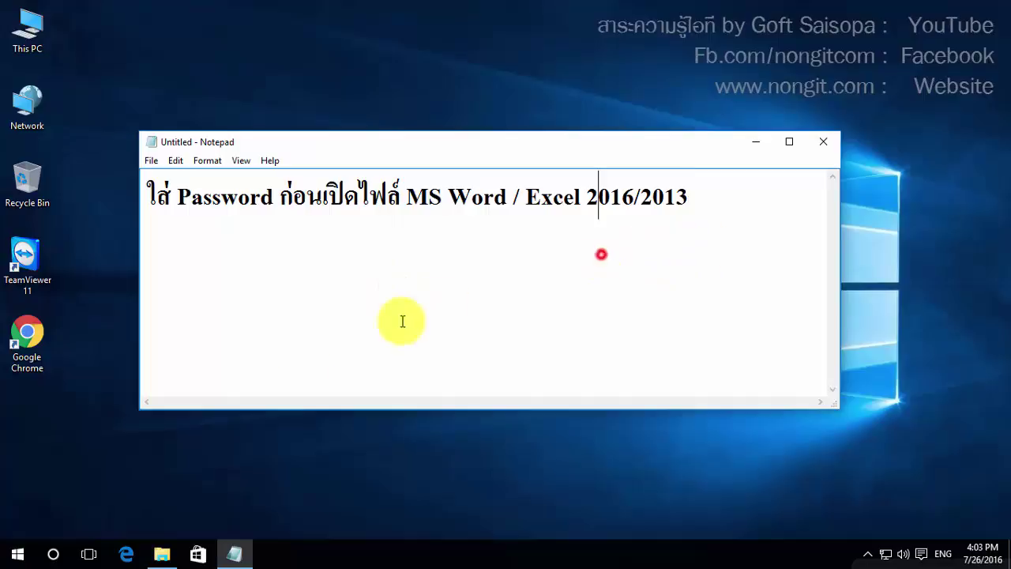
{"action": "left_click", "coordinate": [162, 551]}
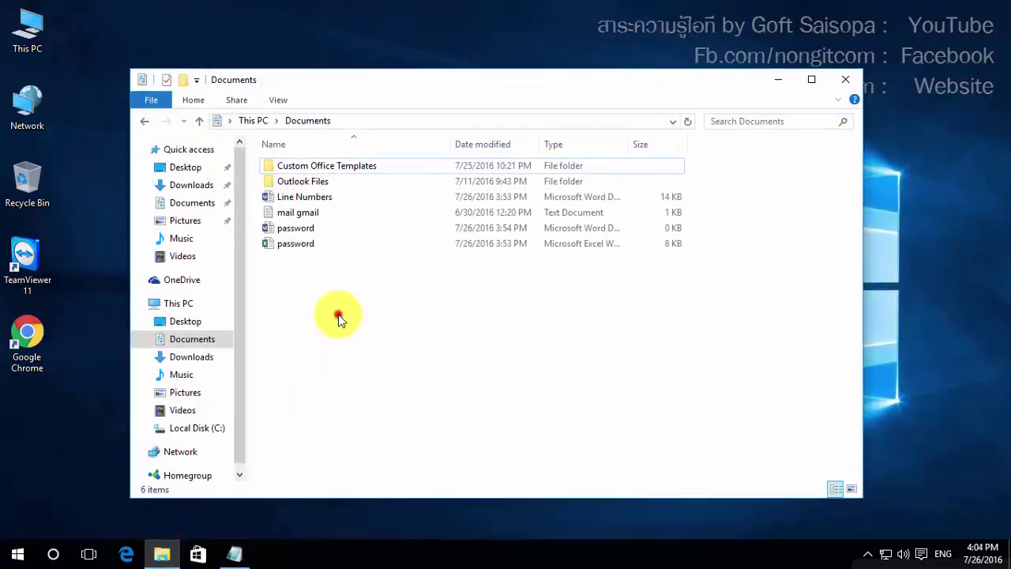
Open the empty Word file 'password' from the Documents folder
{"action": "left_click", "coordinate": [338, 314]}
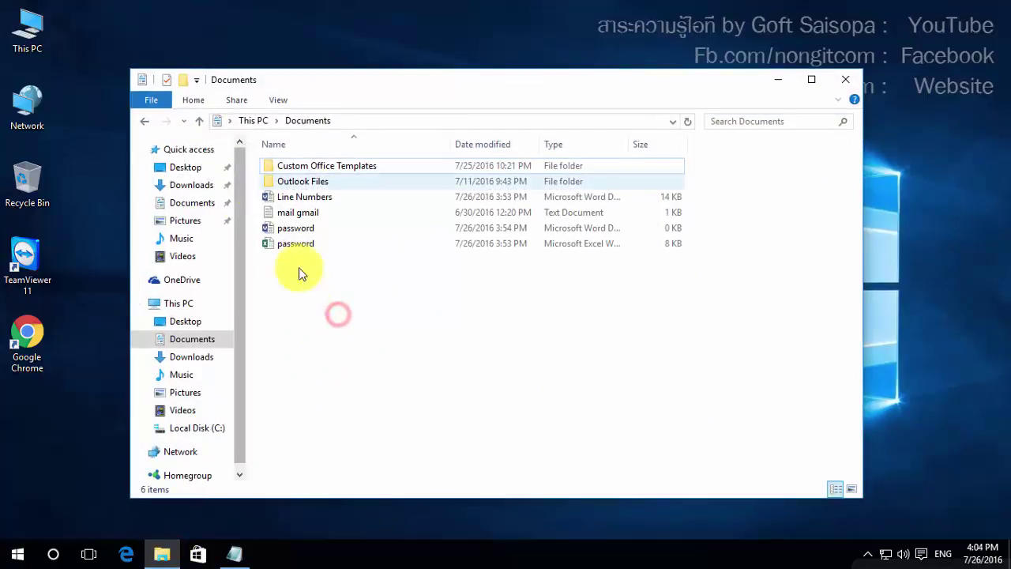
{"action": "left_click", "coordinate": [305, 315]}
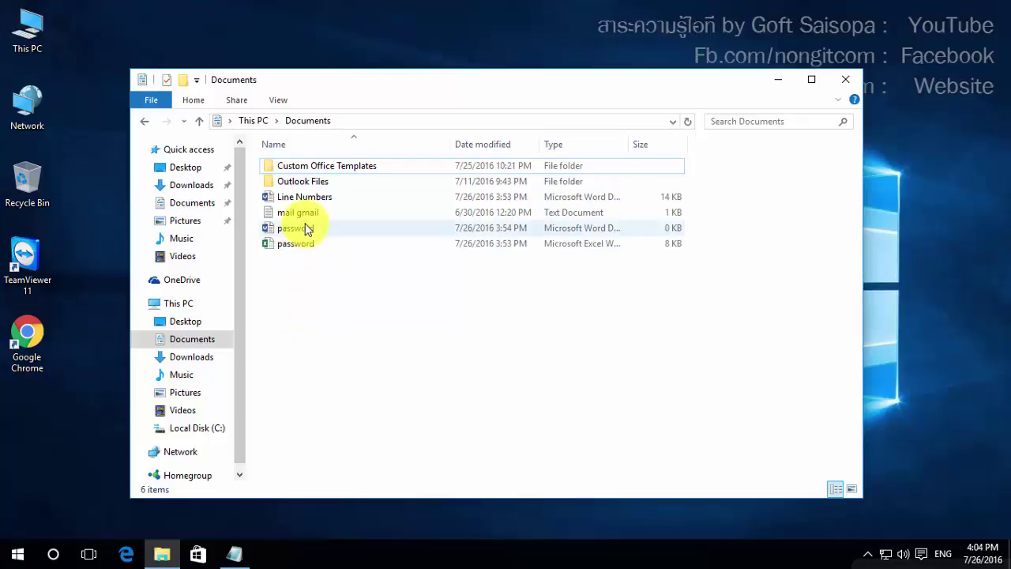
{"action": "left_click", "coordinate": [318, 229]}
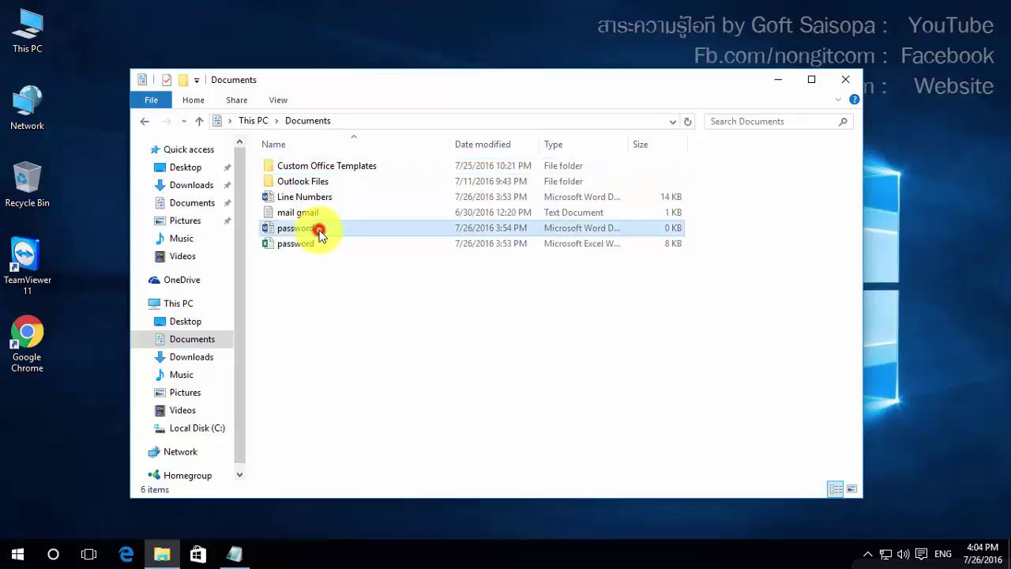
{"action": "double_click", "coordinate": [288, 227]}
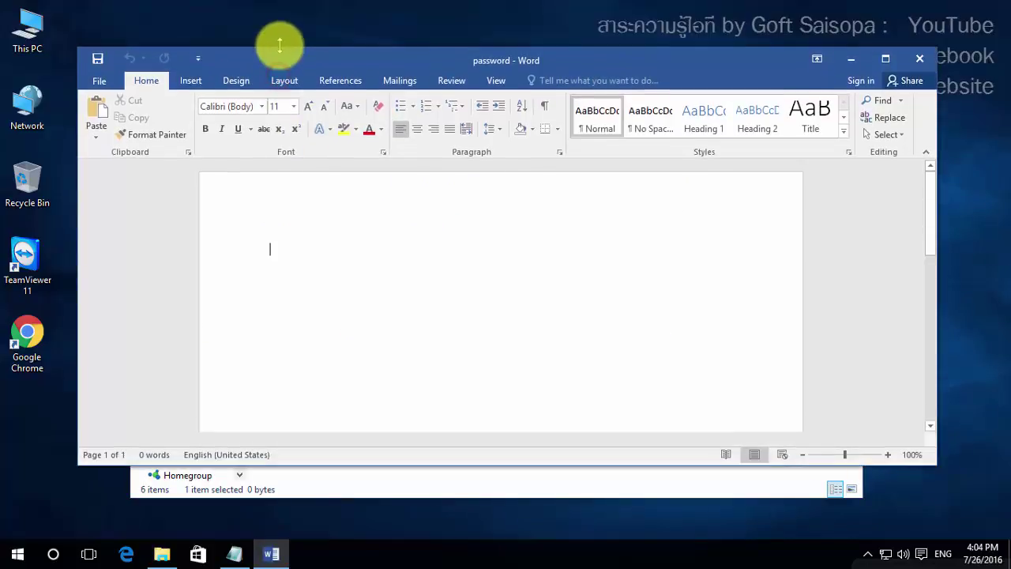
Encrypt the 'password' document with an open password via Protect Document, confirming the password
{"action": "left_click", "coordinate": [99, 80]}
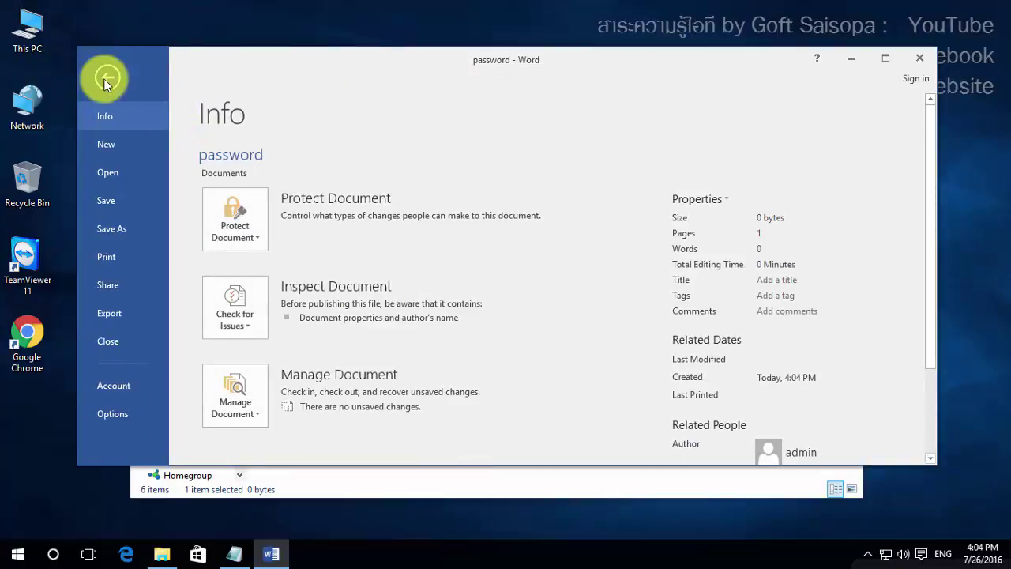
{"action": "left_click", "coordinate": [104, 78]}
{"action": "left_click", "coordinate": [103, 79]}
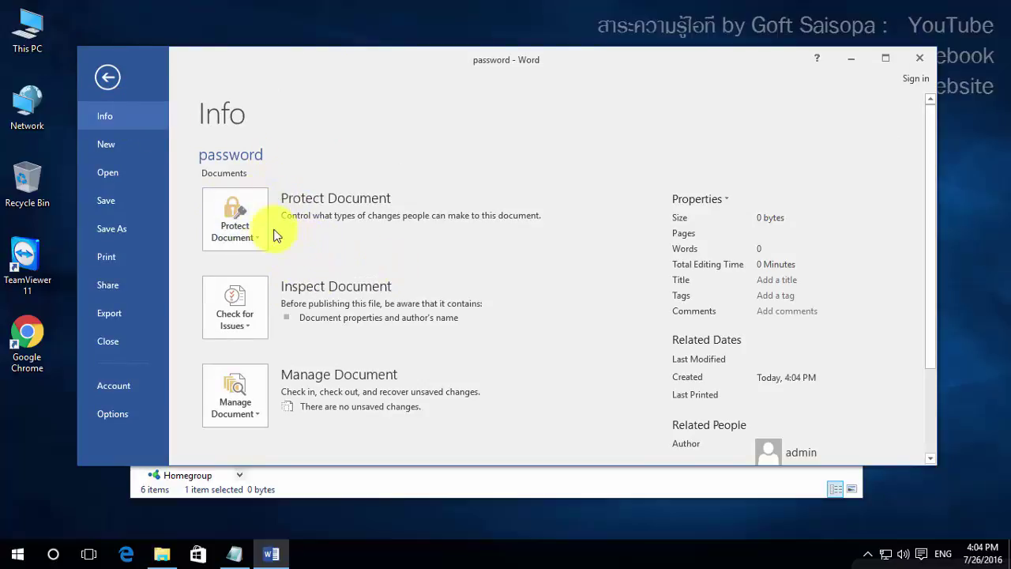
{"action": "left_click", "coordinate": [231, 236]}
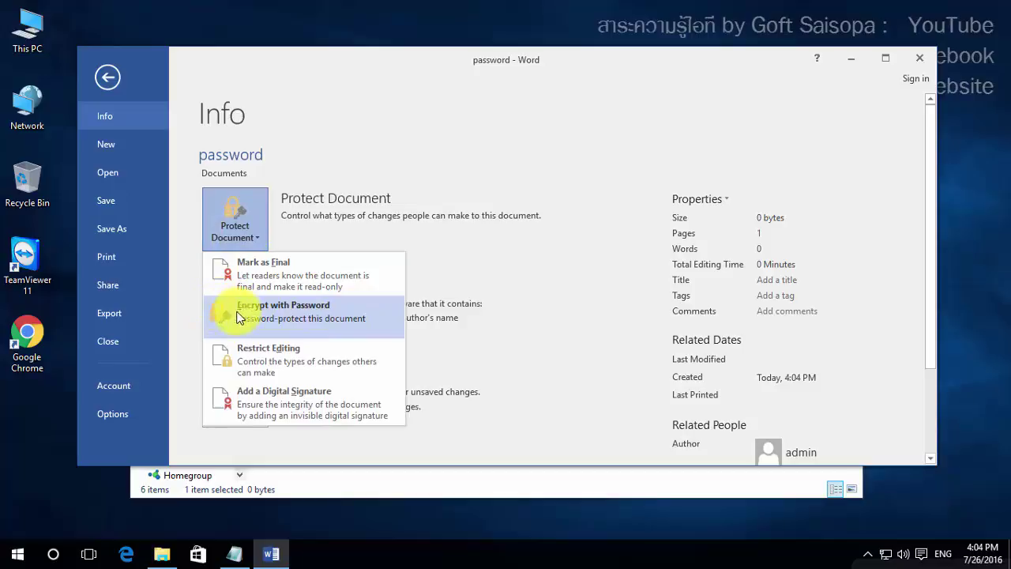
{"action": "left_click", "coordinate": [335, 316]}
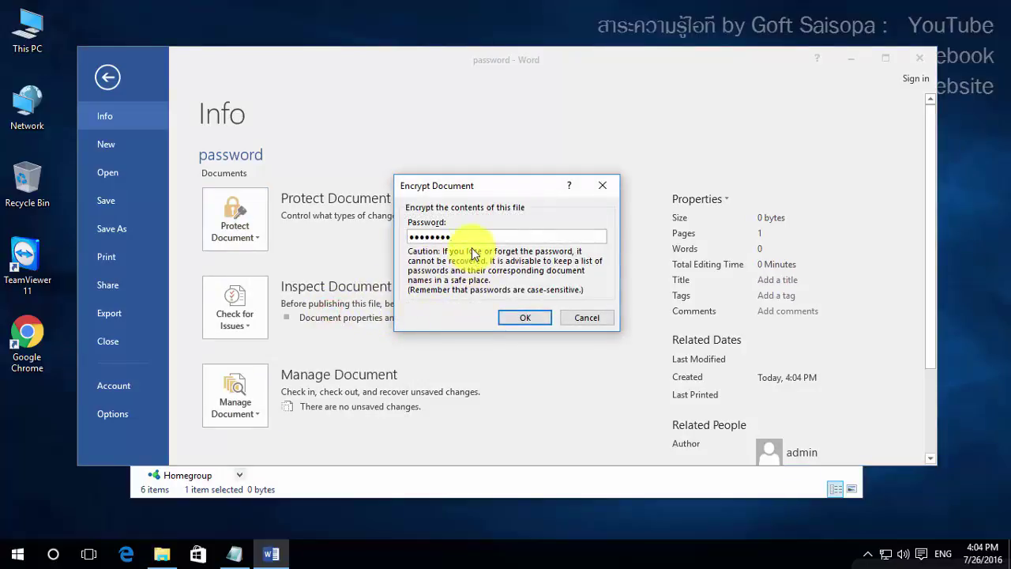
{"action": "left_click", "coordinate": [512, 316]}
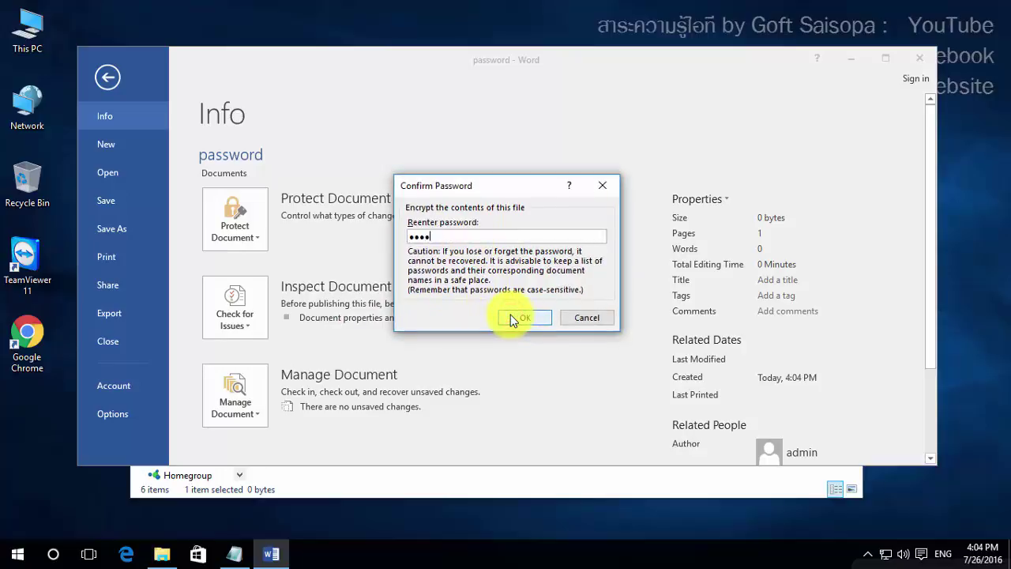
{"action": "left_click", "coordinate": [531, 318]}
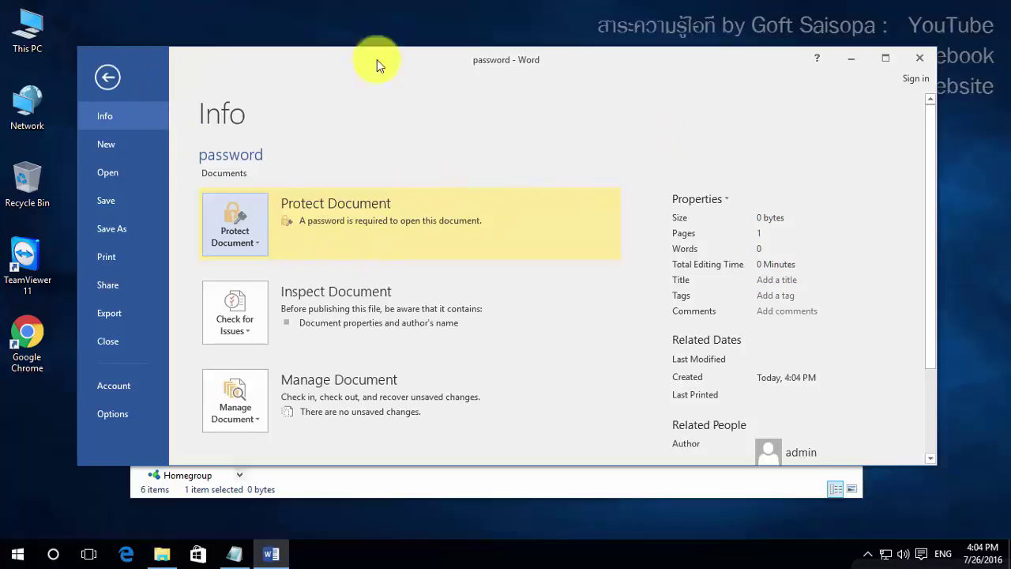
Save and close the encrypted document, then reopen password.docx to test the protection
{"action": "left_click", "coordinate": [919, 58]}
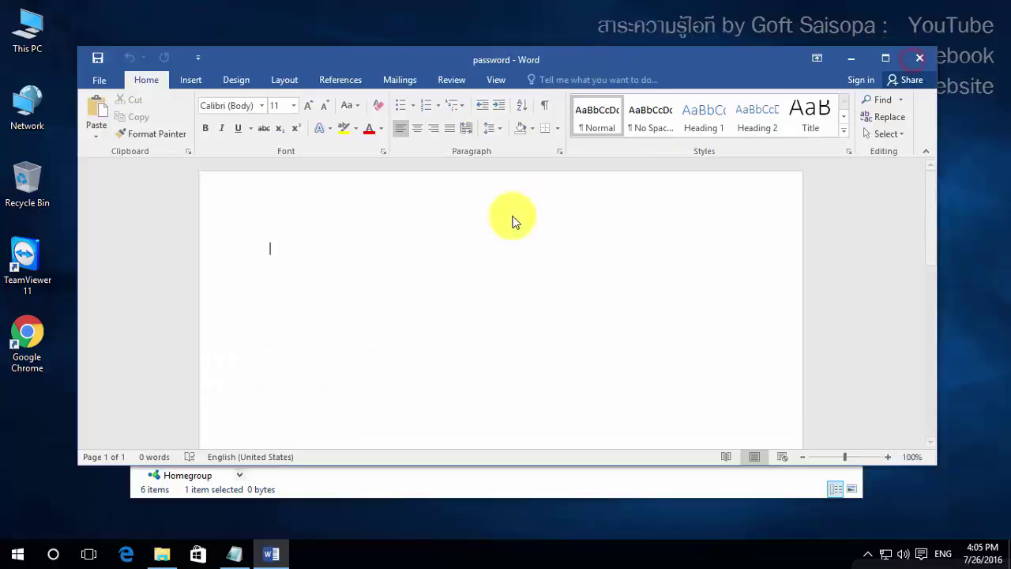
{"action": "left_click", "coordinate": [442, 314]}
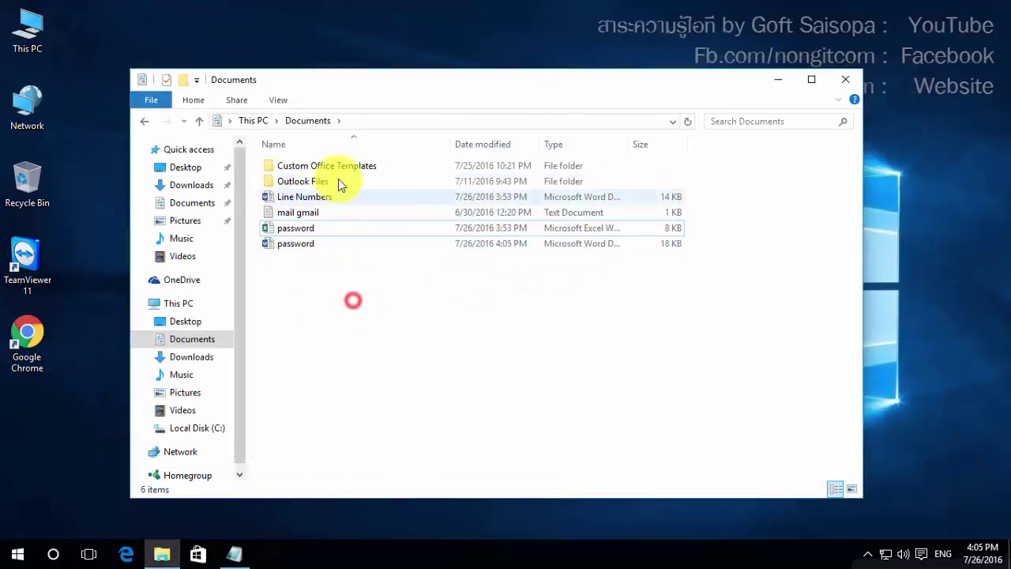
{"action": "left_click", "coordinate": [314, 244]}
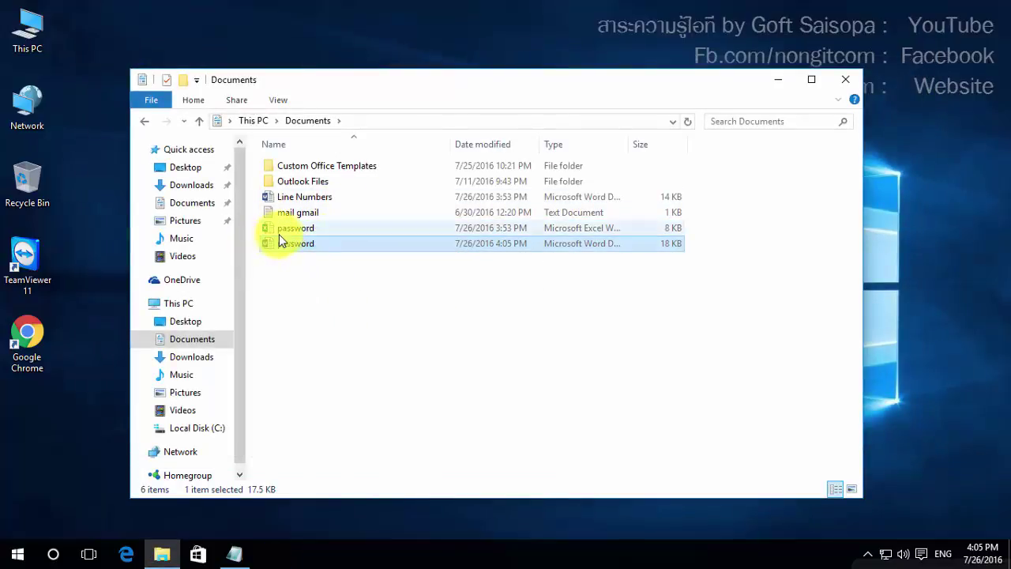
{"action": "double_click", "coordinate": [289, 241]}
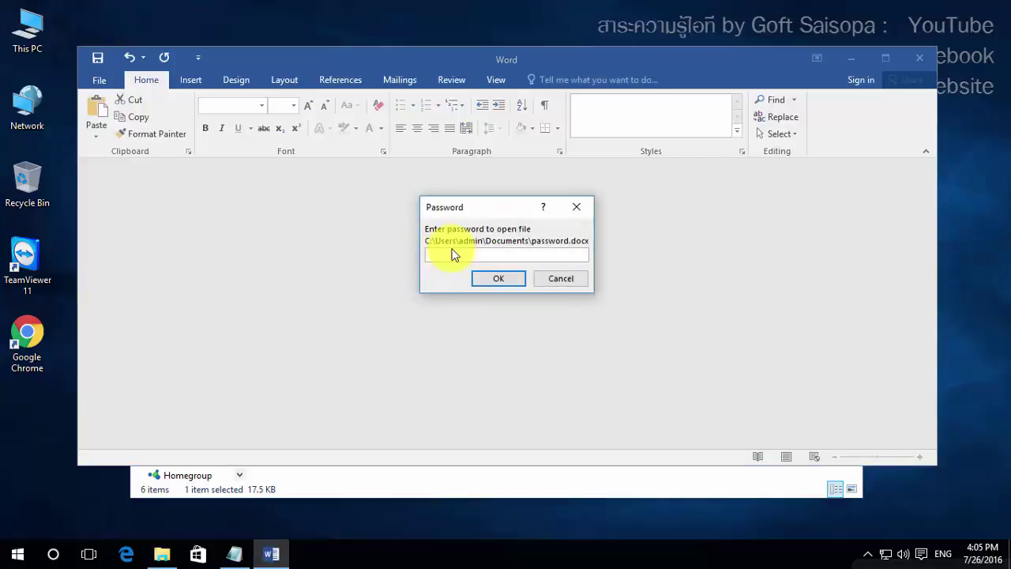
Cancel the password prompt, close Word, and open the Excel workbook 'password'
{"action": "left_click", "coordinate": [576, 280]}
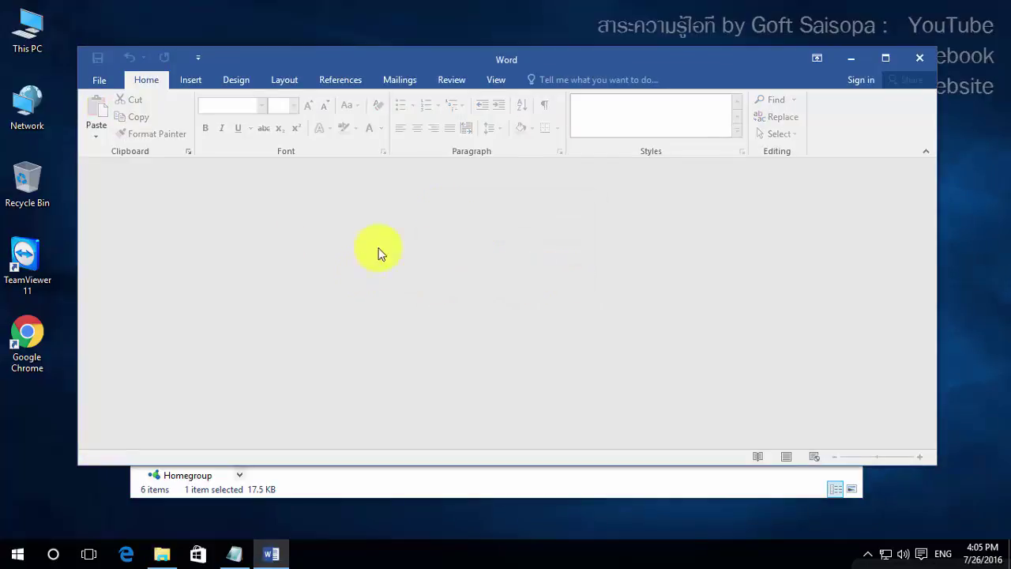
{"action": "left_click", "coordinate": [916, 59]}
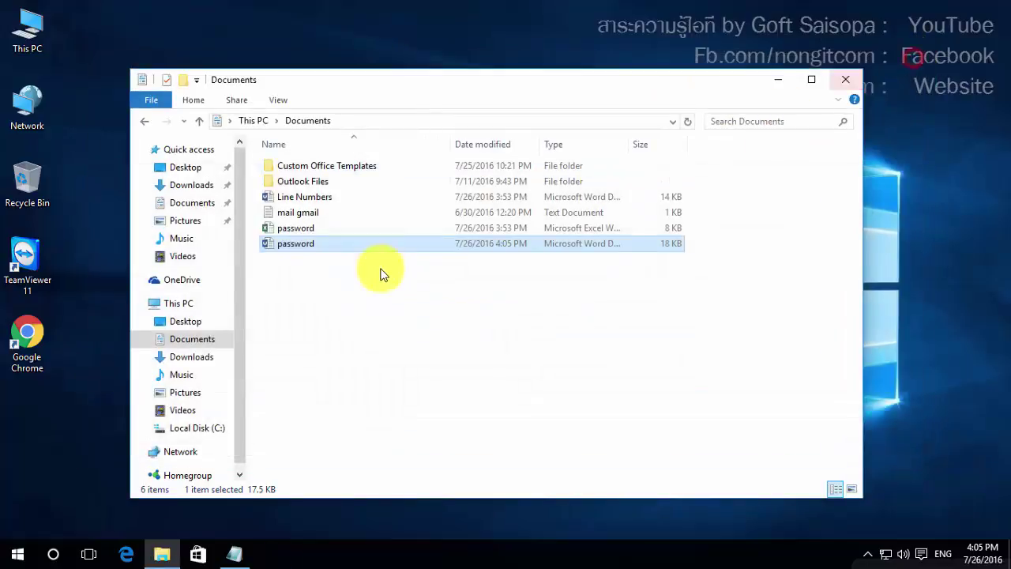
{"action": "double_click", "coordinate": [304, 229]}
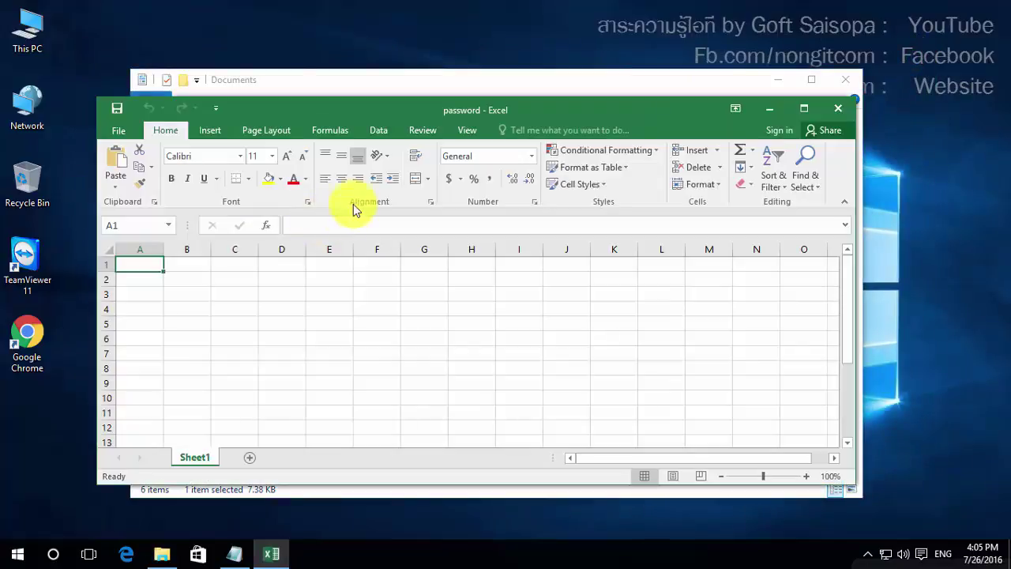
Encrypt the 'password' workbook with an open password, entering and confirming it
{"action": "left_click", "coordinate": [113, 129]}
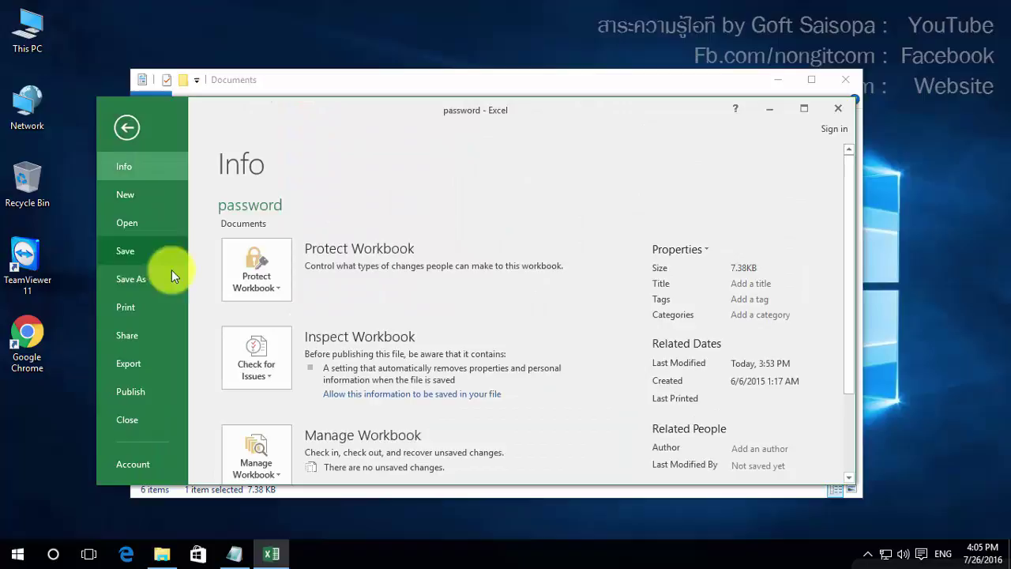
{"action": "left_click", "coordinate": [254, 269]}
{"action": "left_click", "coordinate": [268, 365]}
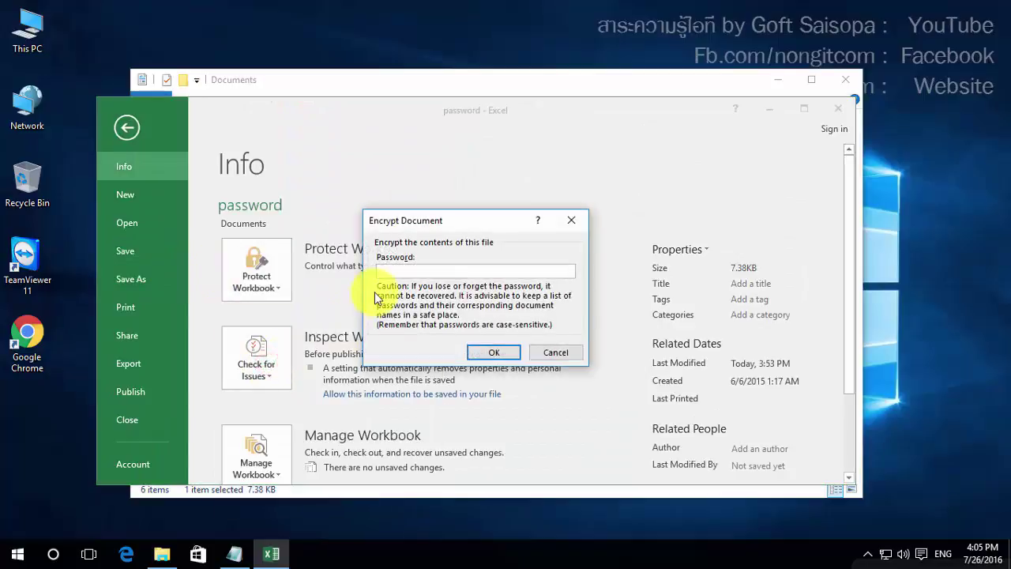
{"action": "left_click", "coordinate": [489, 353]}
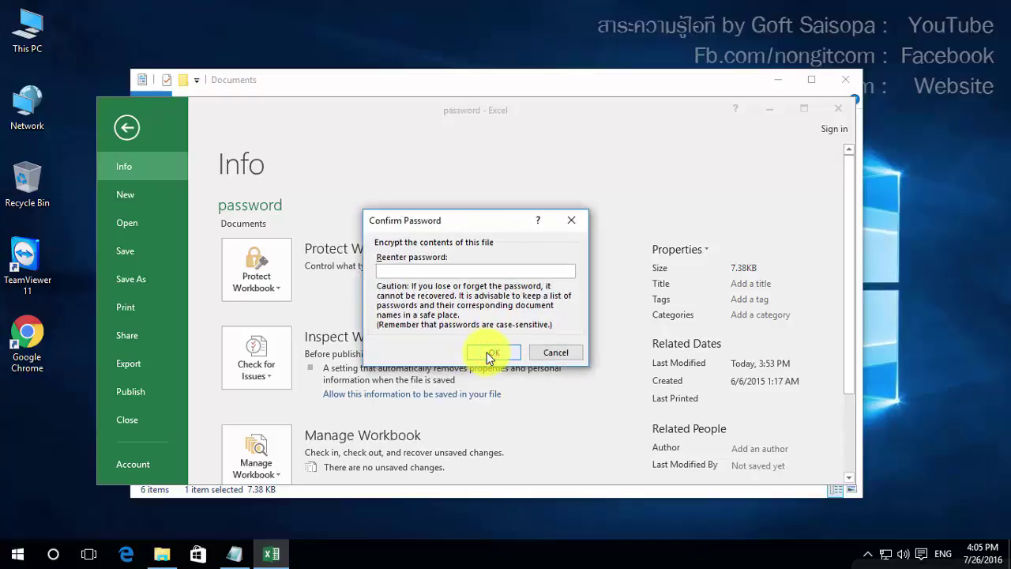
{"action": "left_click", "coordinate": [488, 354]}
{"action": "left_click", "coordinate": [514, 352]}
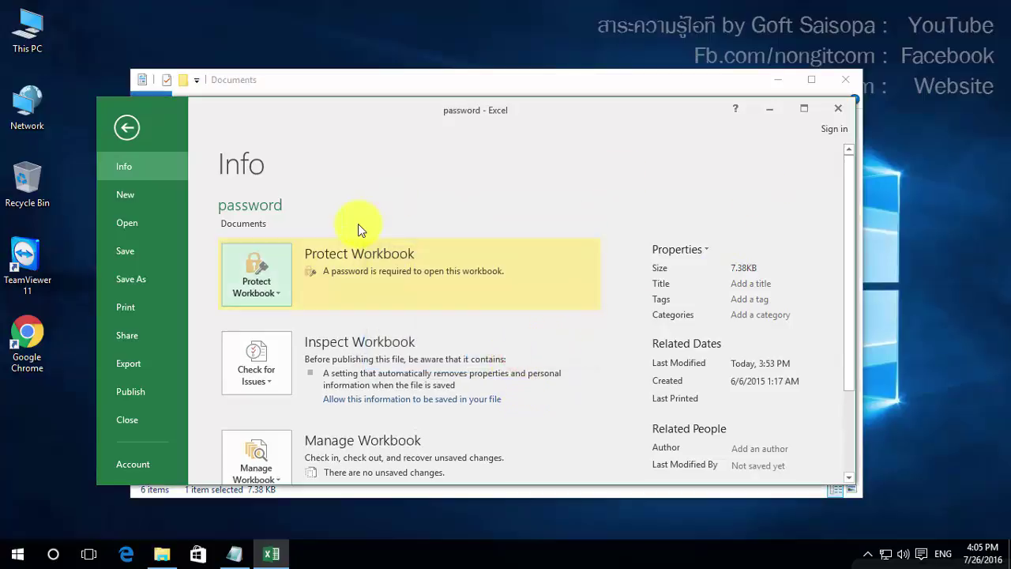
Close Excel, saving the workbook changes
{"action": "left_click", "coordinate": [829, 109]}
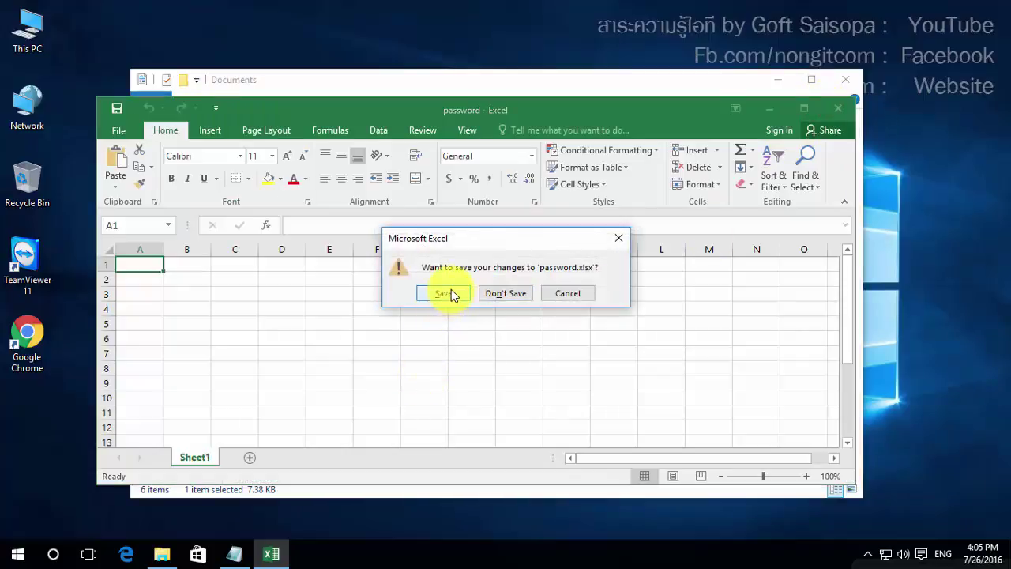
{"action": "left_click", "coordinate": [450, 290]}
{"action": "left_click", "coordinate": [382, 329]}
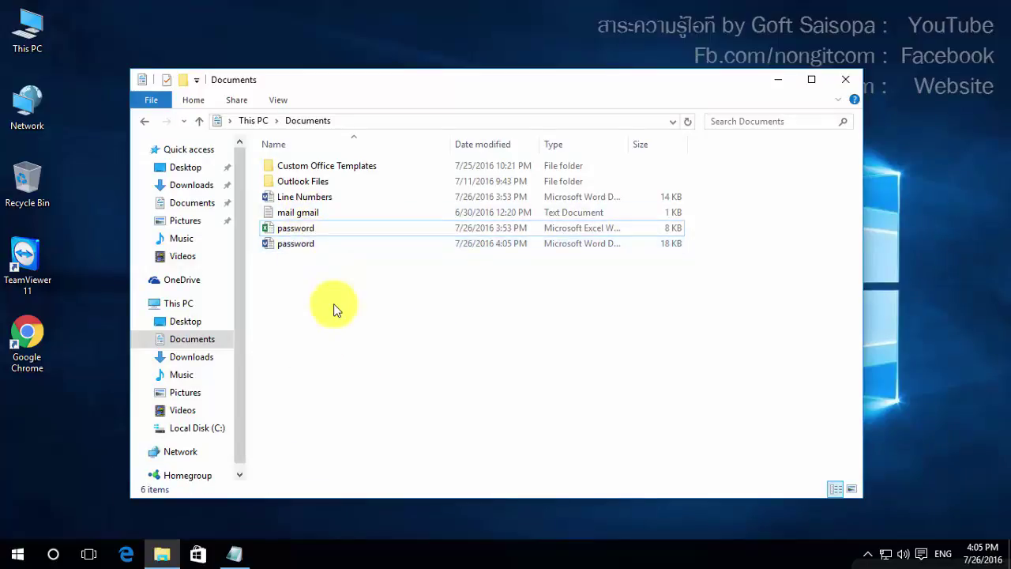
Open password.docx by entering its password, then show its File Info page
{"action": "double_click", "coordinate": [312, 245]}
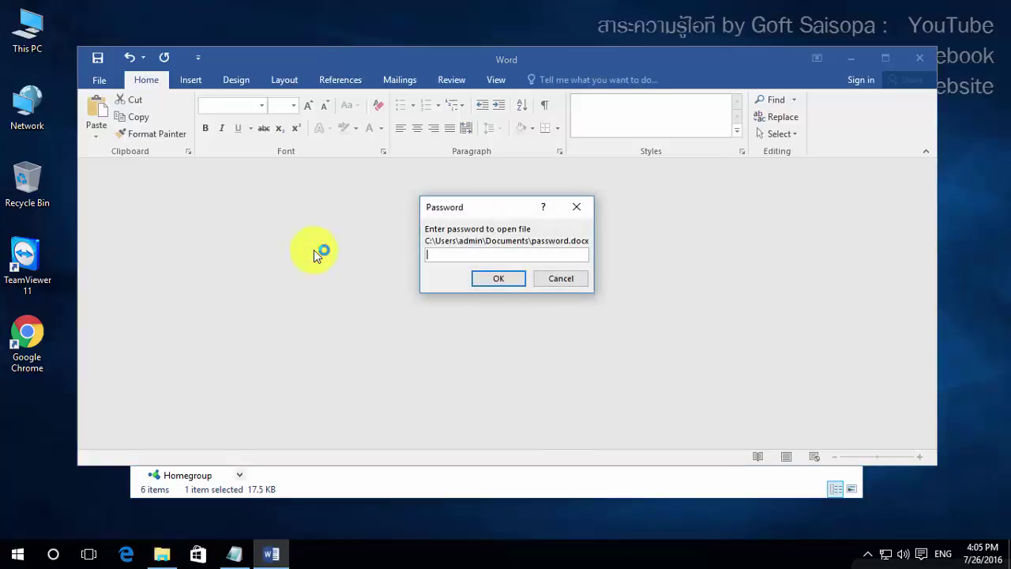
{"action": "type", "text": "passwor"}
{"action": "type", "text": "d"}
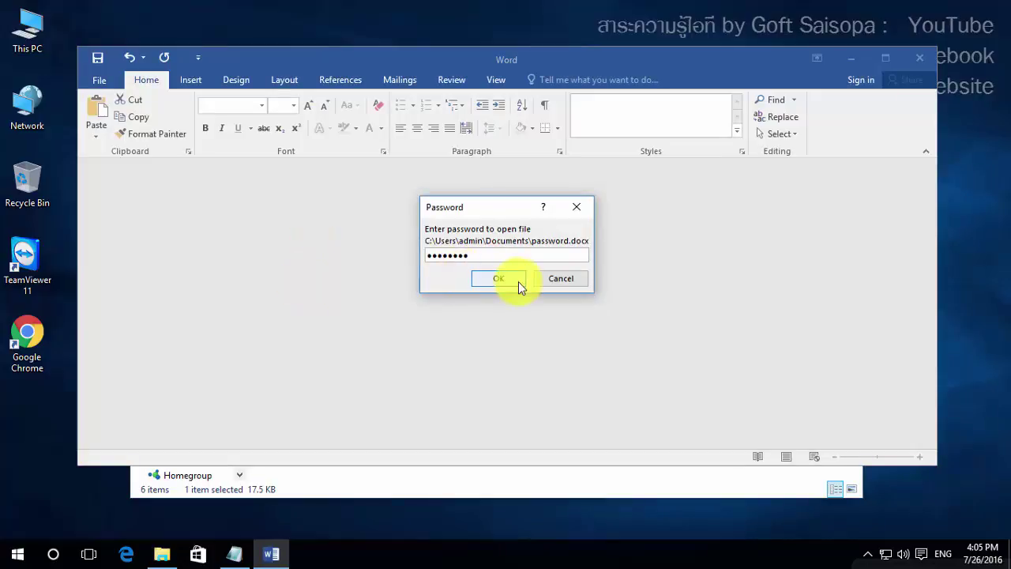
{"action": "left_click", "coordinate": [518, 282]}
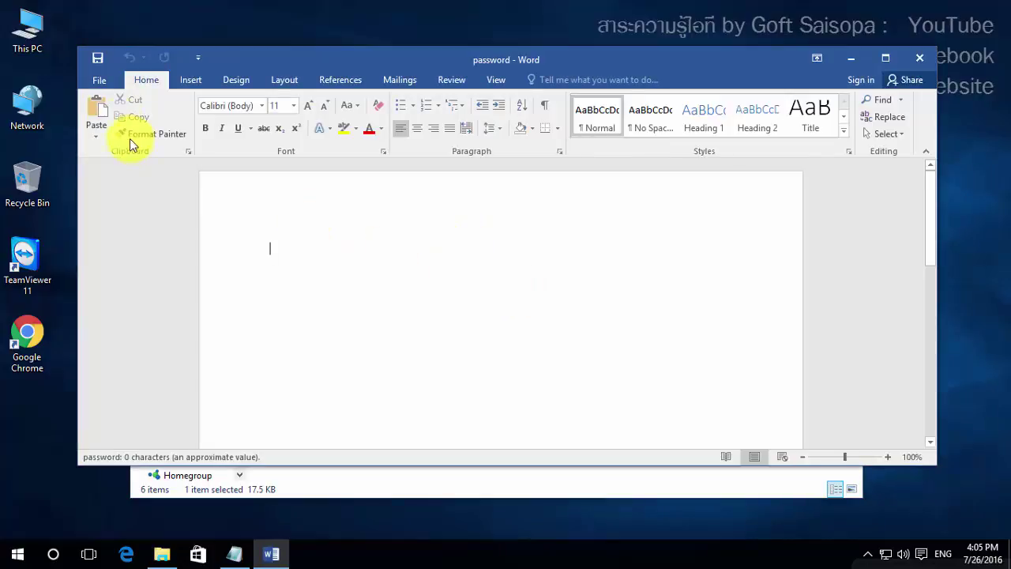
{"action": "left_click", "coordinate": [109, 82]}
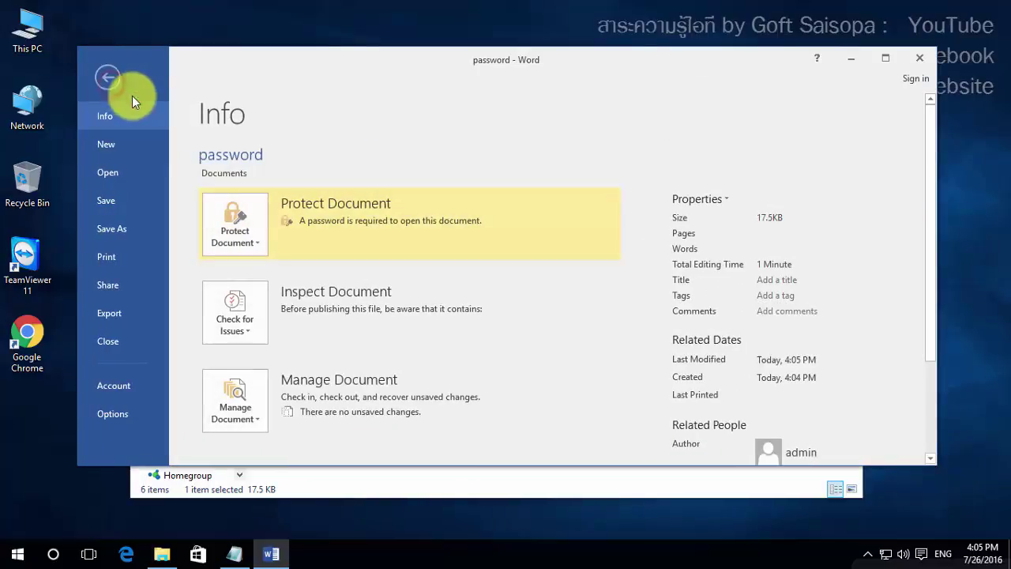
Clear the document's open password in Encrypt with Password, then save while closing Word
{"action": "left_click", "coordinate": [245, 224]}
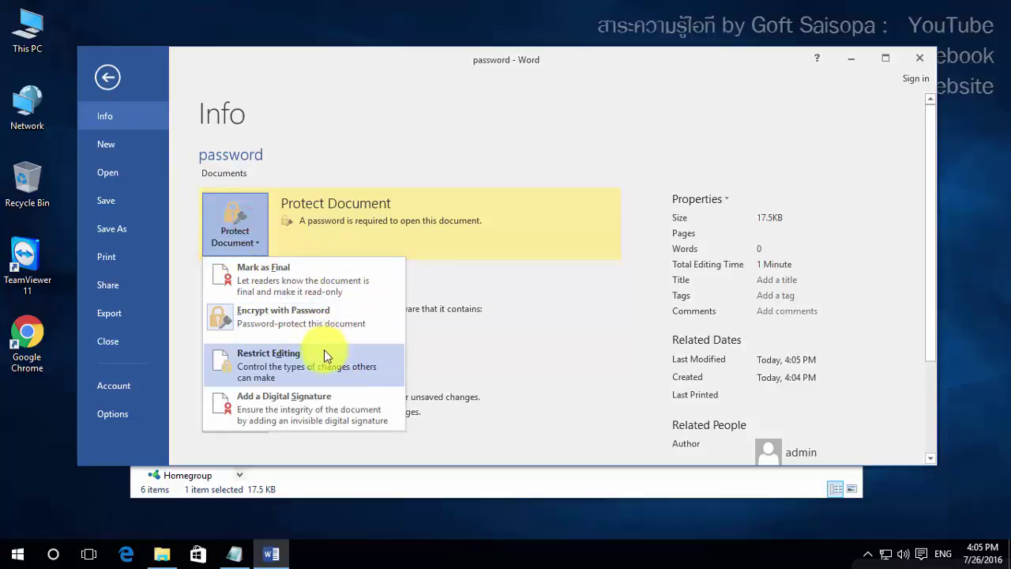
{"action": "left_click", "coordinate": [337, 321]}
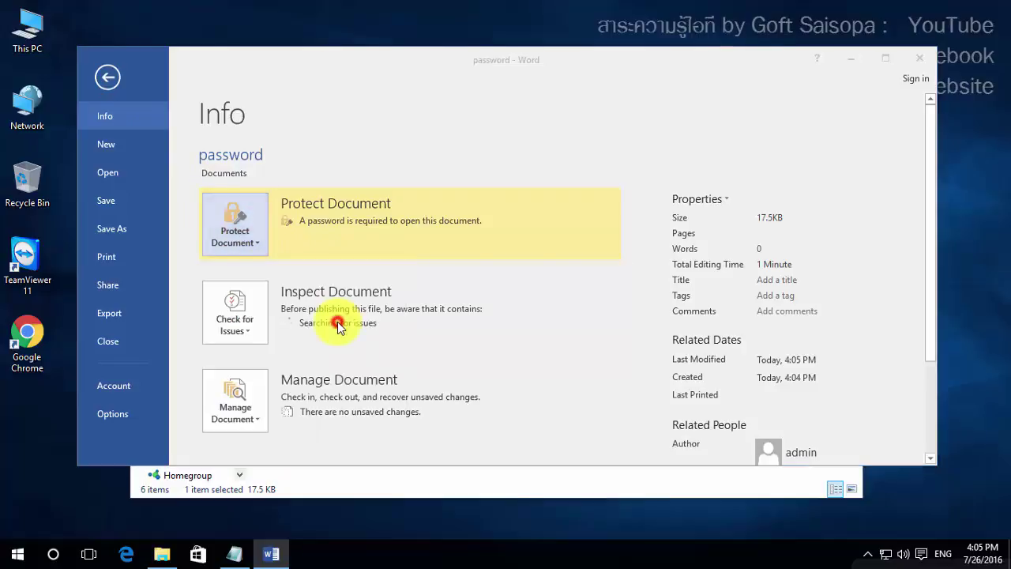
{"action": "left_click", "coordinate": [473, 235]}
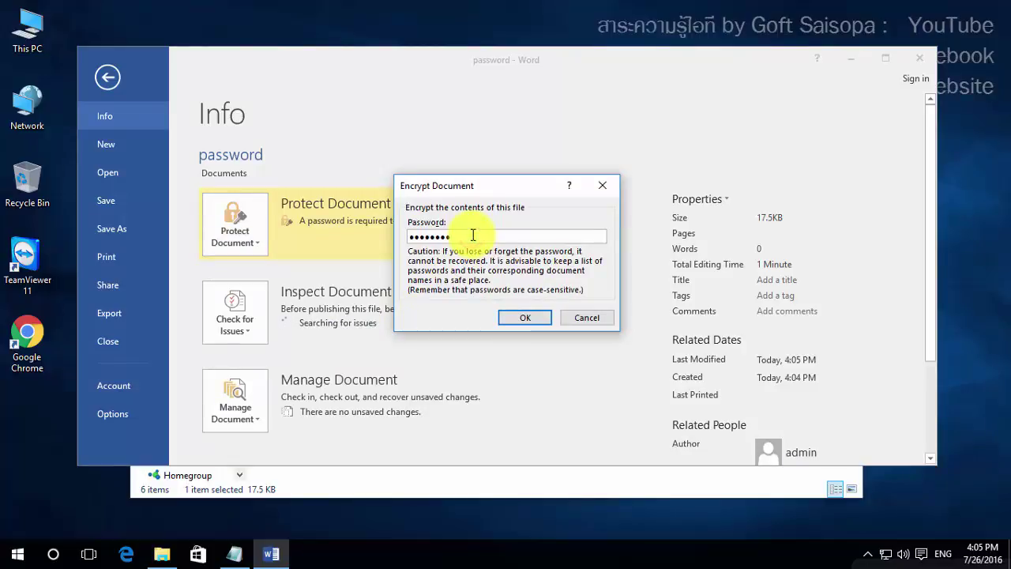
{"action": "left_click_drag", "start_coordinate": [471, 235], "coordinate": [396, 240]}
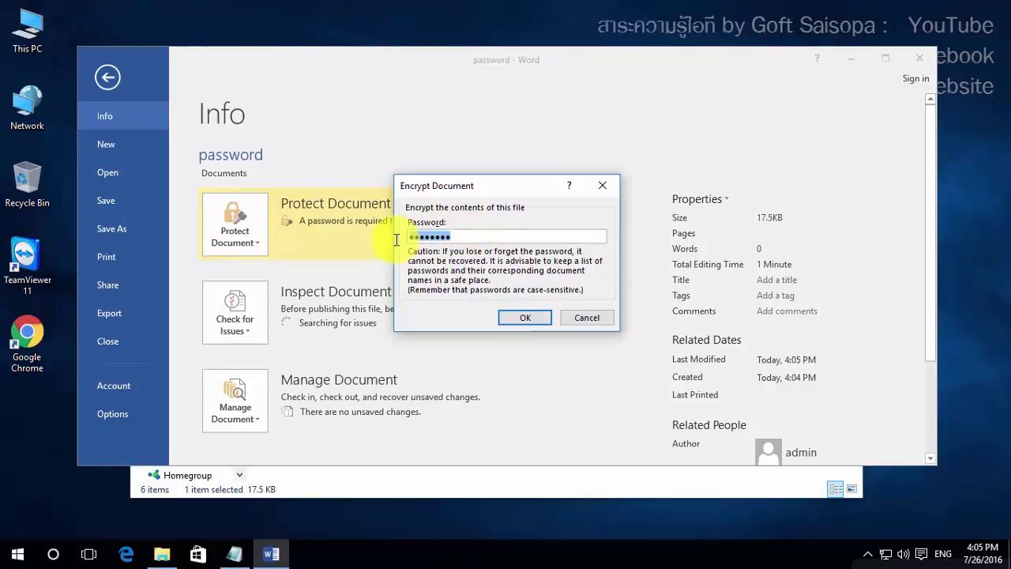
{"action": "key", "text": "BackSpace"}
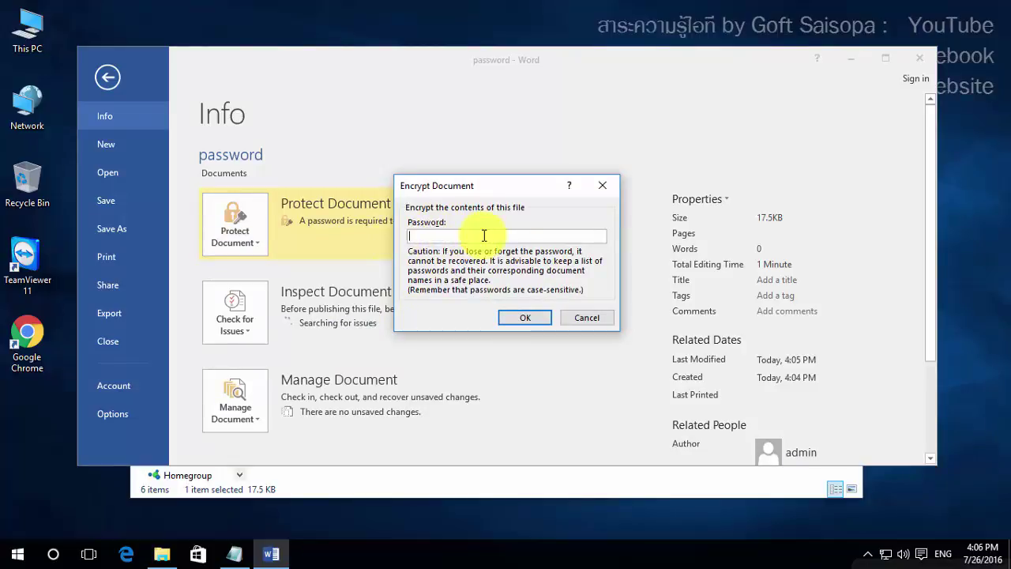
{"action": "left_click", "coordinate": [471, 234]}
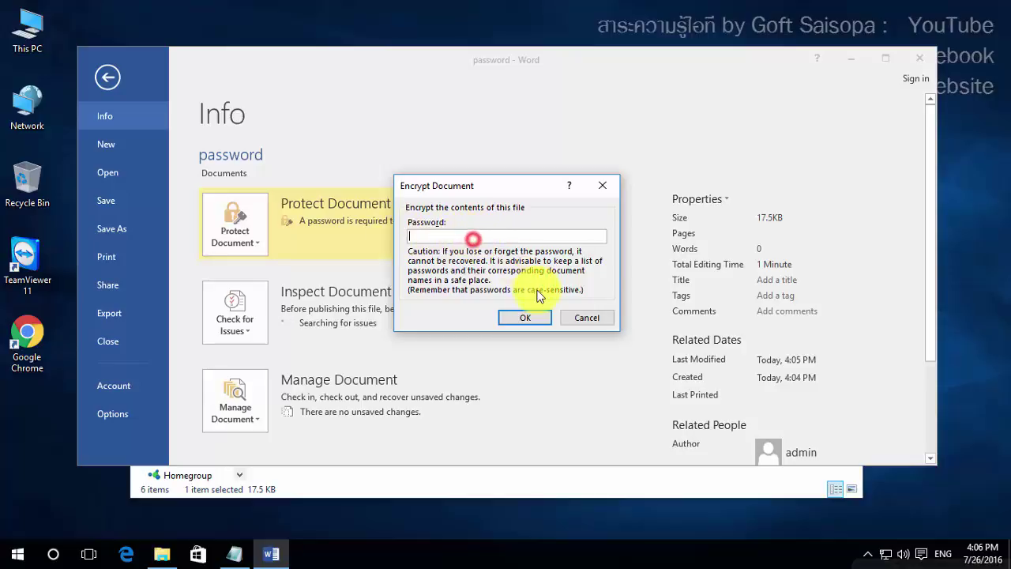
{"action": "left_click", "coordinate": [533, 325]}
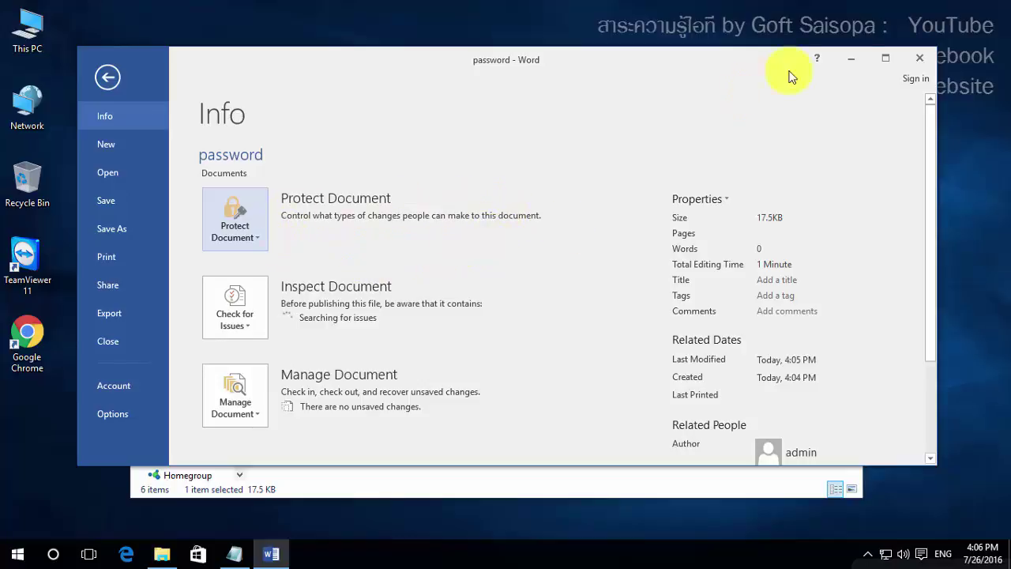
{"action": "left_click", "coordinate": [909, 62]}
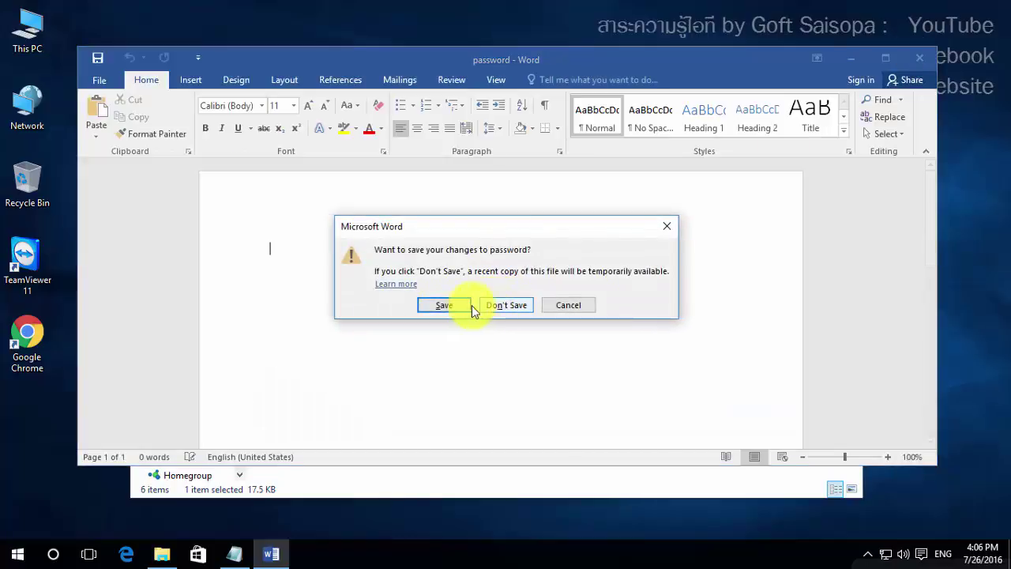
{"action": "left_click", "coordinate": [466, 306]}
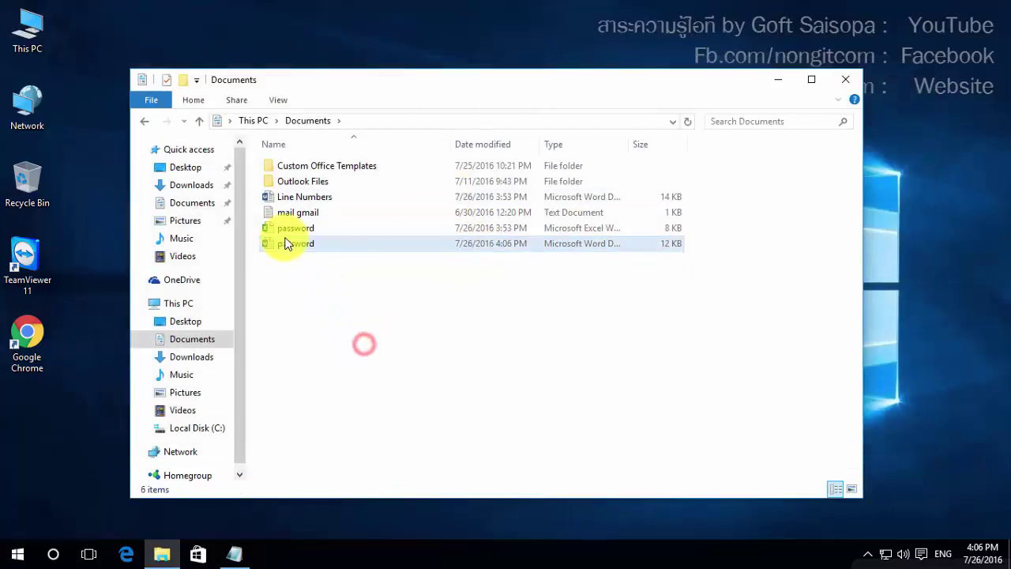
Reopen password.docx to confirm it opens without a password prompt, then close it
{"action": "double_click", "coordinate": [294, 243]}
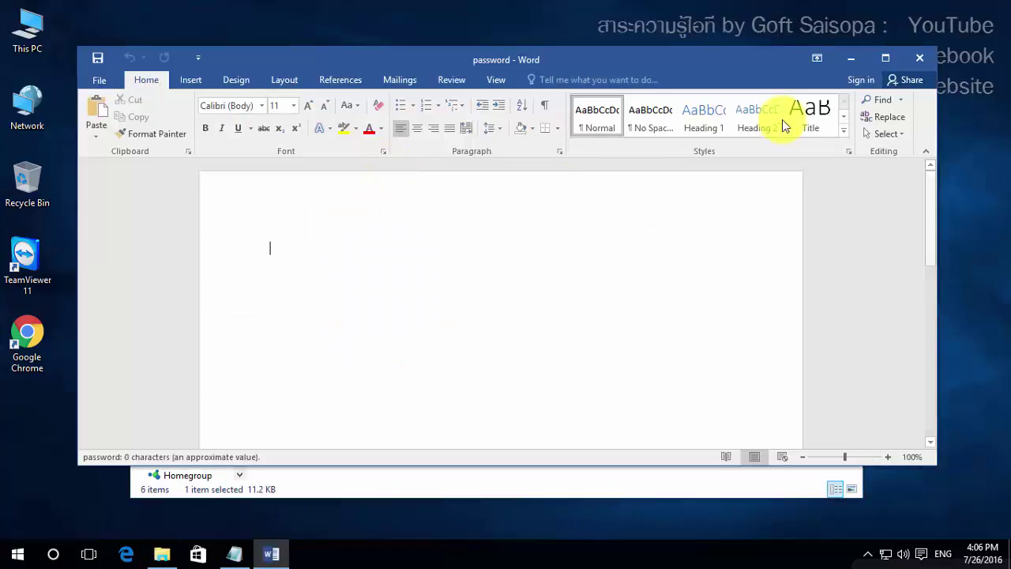
{"action": "left_click", "coordinate": [908, 62]}
{"action": "left_click", "coordinate": [435, 305]}
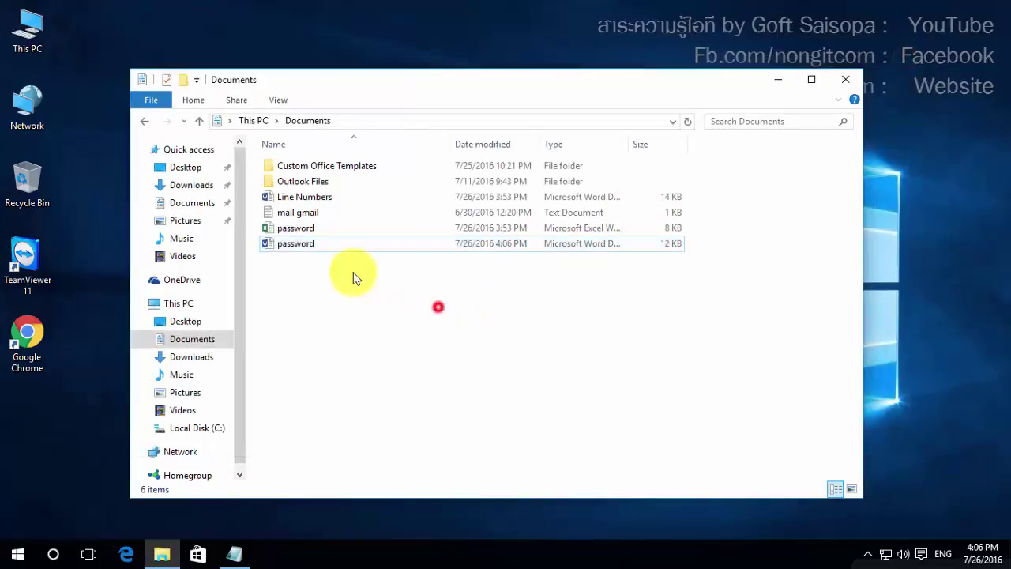
Open the Excel workbook 'password' by entering its password, then minimize Excel
{"action": "left_click", "coordinate": [313, 232]}
{"action": "double_click", "coordinate": [313, 232]}
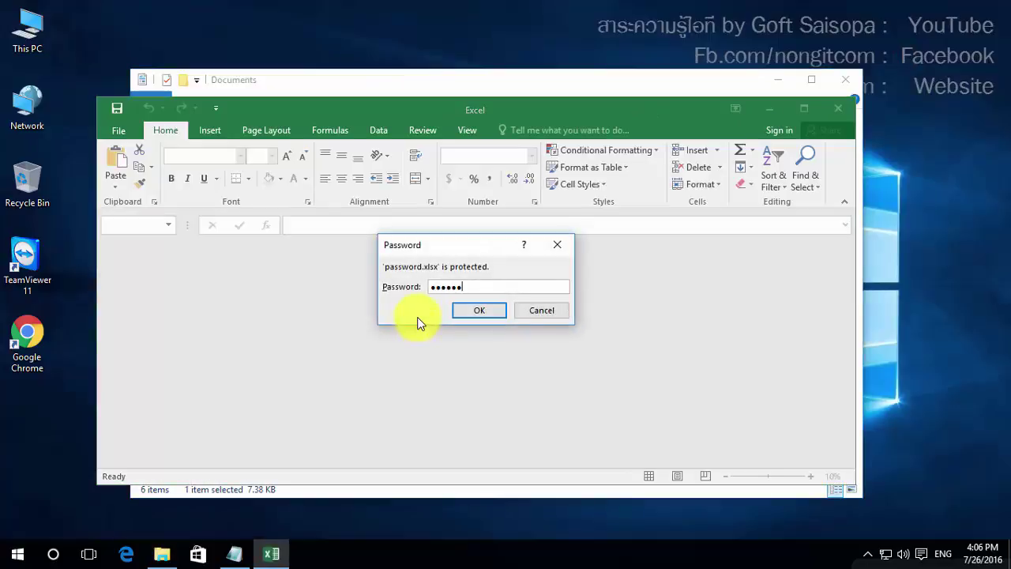
{"action": "left_click", "coordinate": [470, 310]}
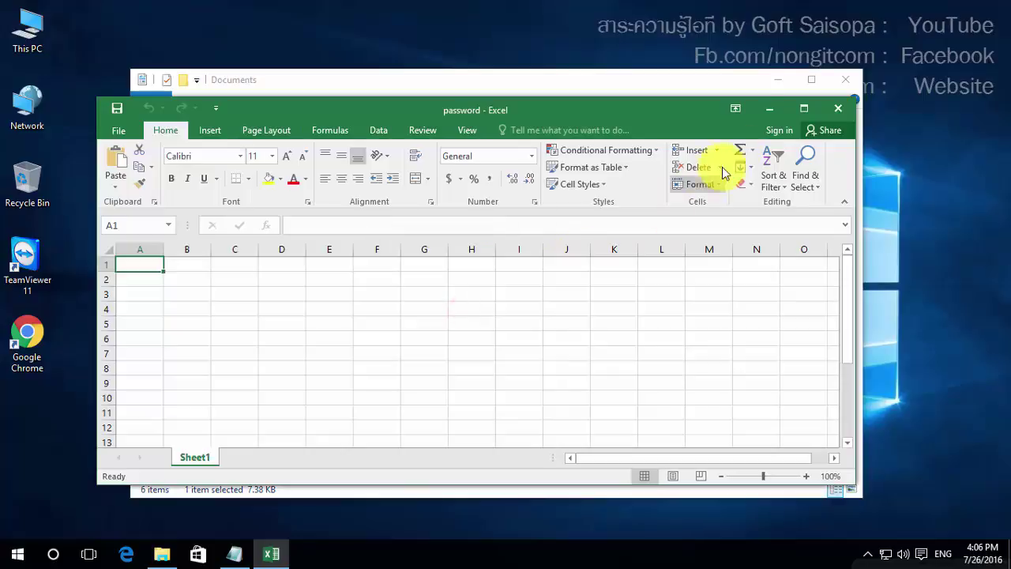
{"action": "left_click", "coordinate": [773, 112]}
{"action": "left_click", "coordinate": [380, 300]}
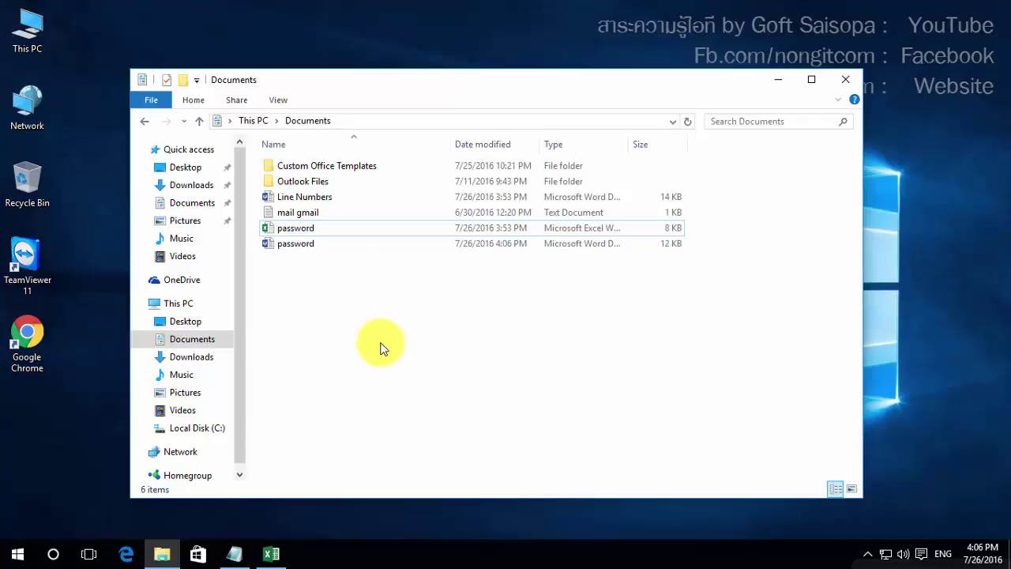
{"action": "left_click", "coordinate": [382, 379]}
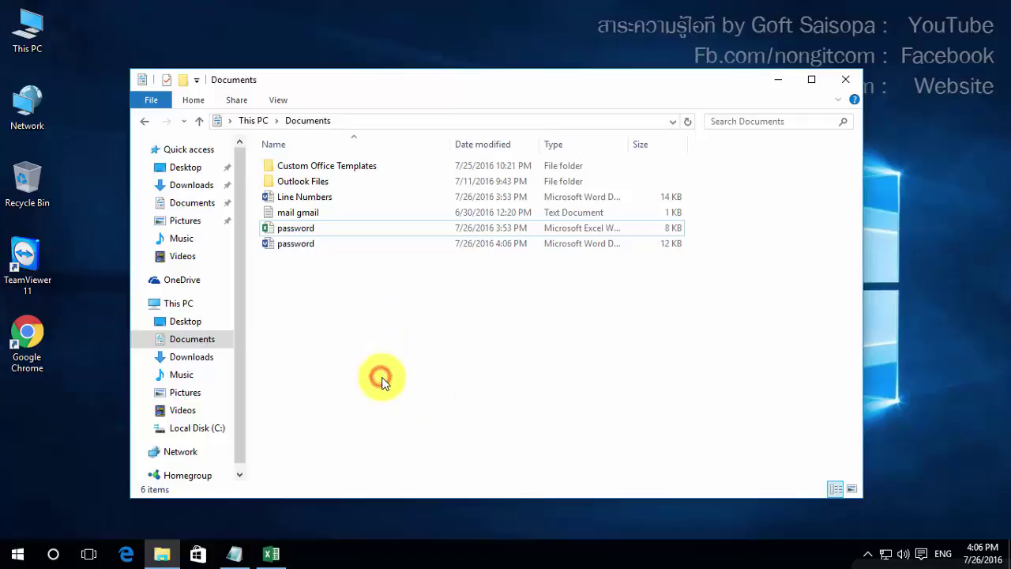